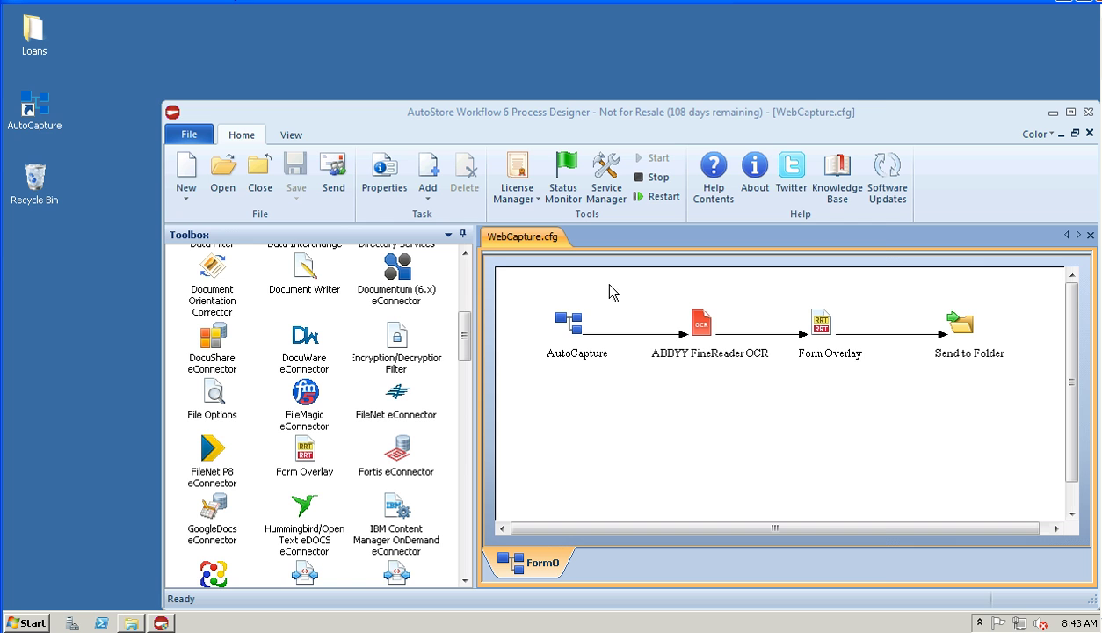
Step: Launch AutoCapture and load the TaxDoc form from the Send to tree
{"action": "double_click", "coordinate": [39, 108]}
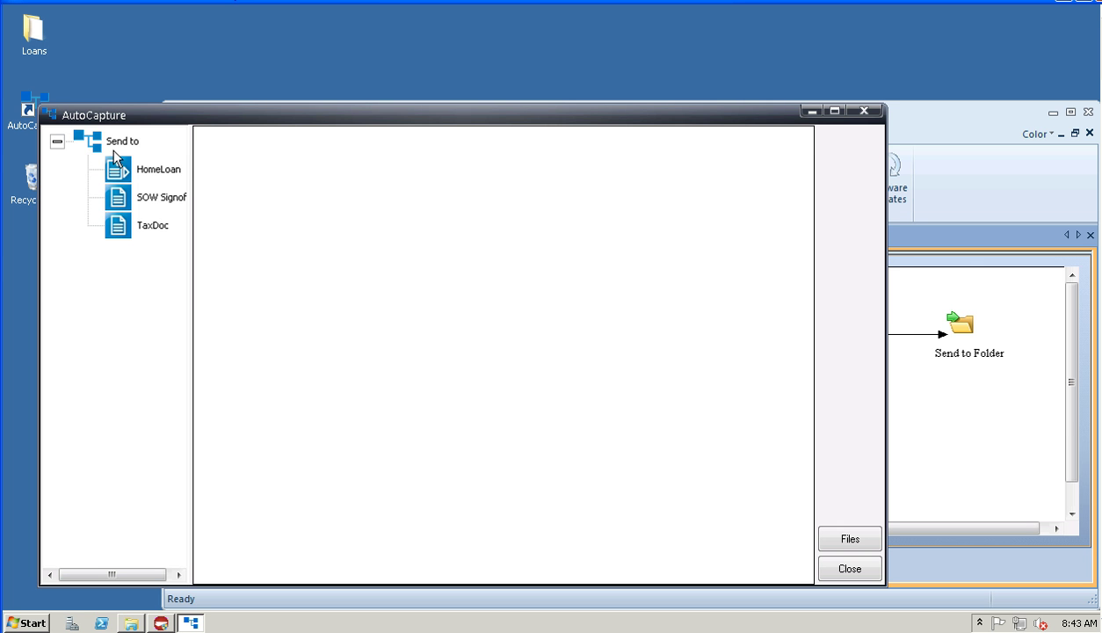
{"action": "left_click", "coordinate": [135, 226]}
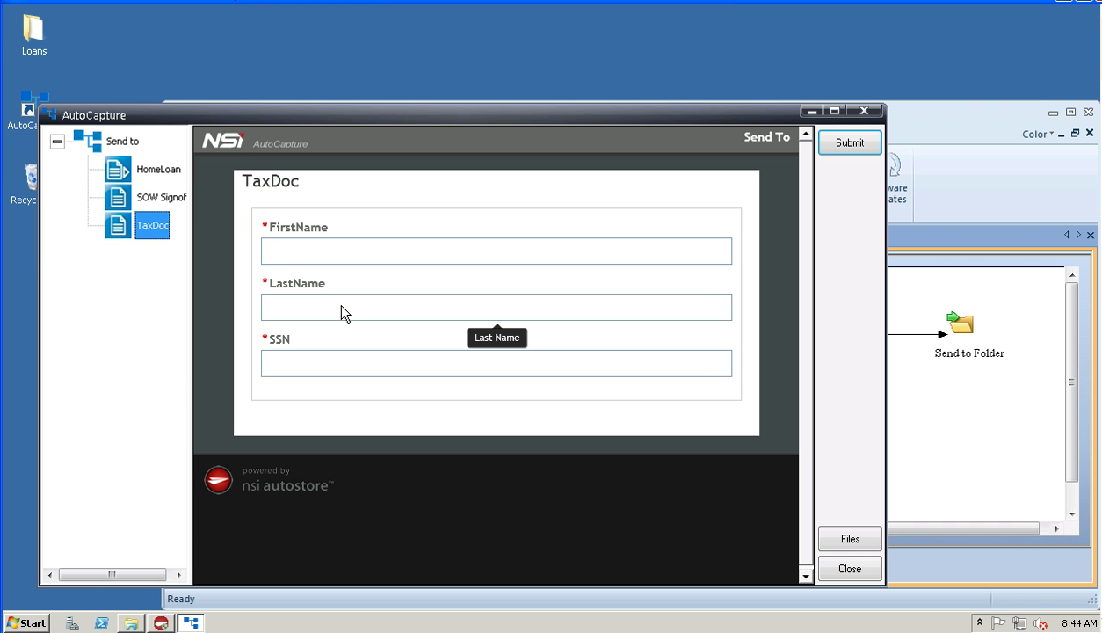
Step: Fill in the TaxDoc FirstName, LastName and SSN fields with the taxpayer's details
{"action": "left_click", "coordinate": [281, 249]}
{"action": "type", "text": "R"}
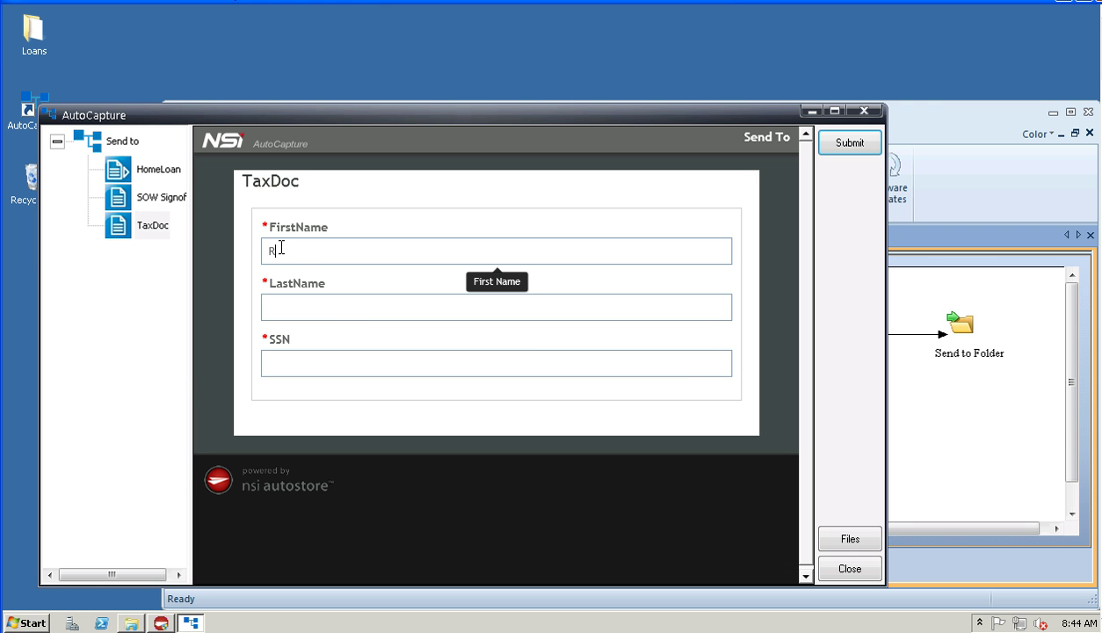
{"action": "type", "text": "obert"}
{"action": "key", "text": "Tab"}
{"action": "type", "text": "Smith"}
{"action": "key", "text": "Tab"}
{"action": "type", "text": "123-45-"}
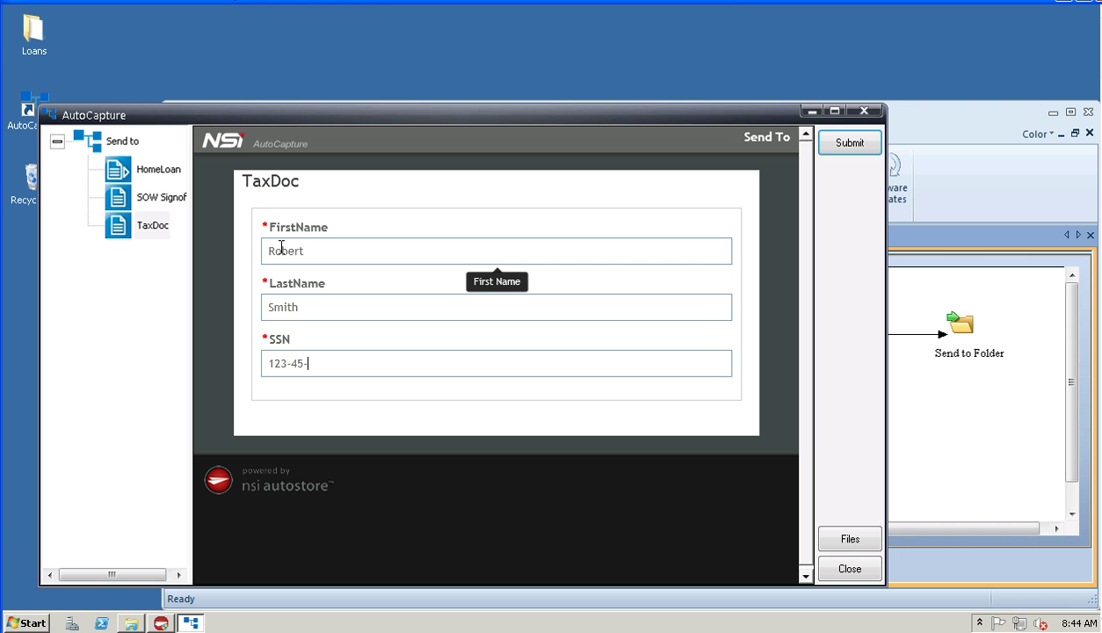
{"action": "type", "text": "6789"}
Step: Submit the TaxDoc index data and acknowledge the capture confirmation
{"action": "left_click", "coordinate": [849, 142]}
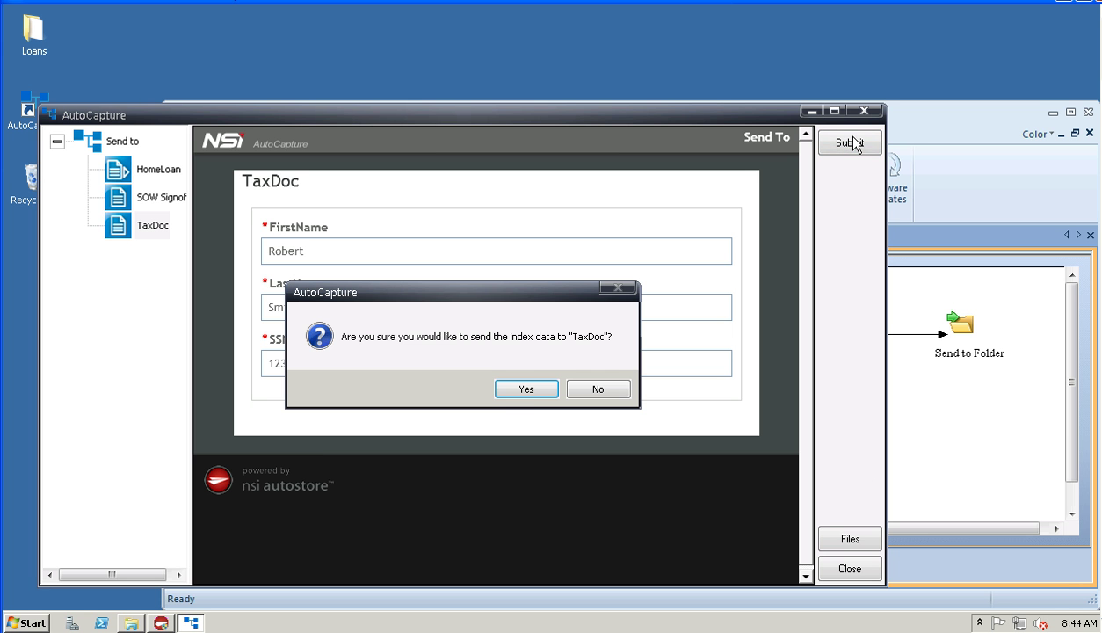
{"action": "left_click", "coordinate": [527, 389]}
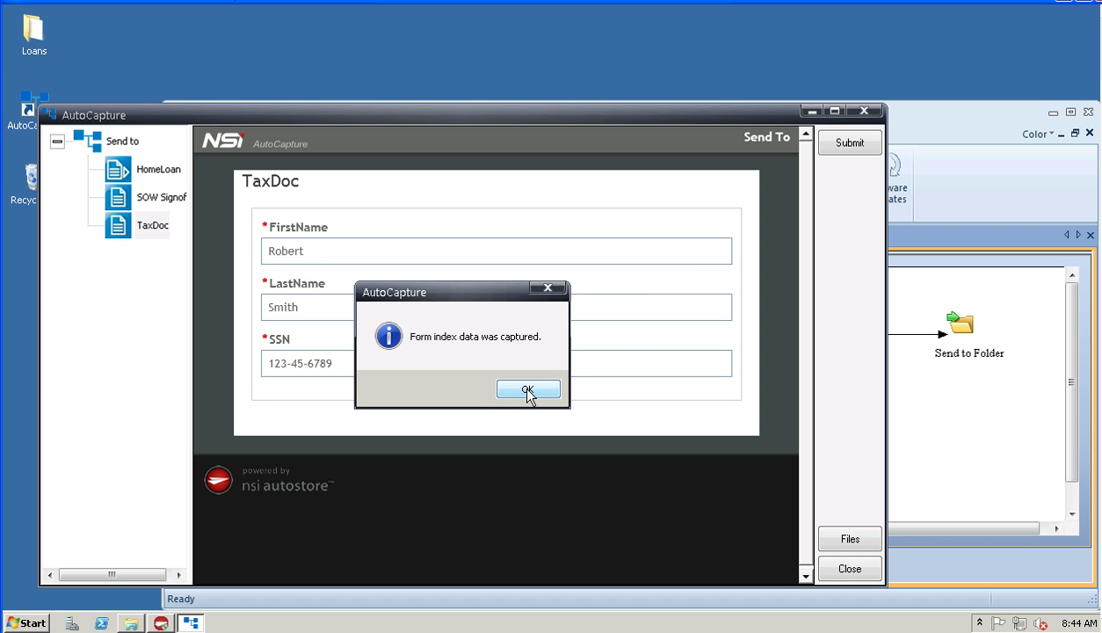
{"action": "left_click", "coordinate": [528, 390]}
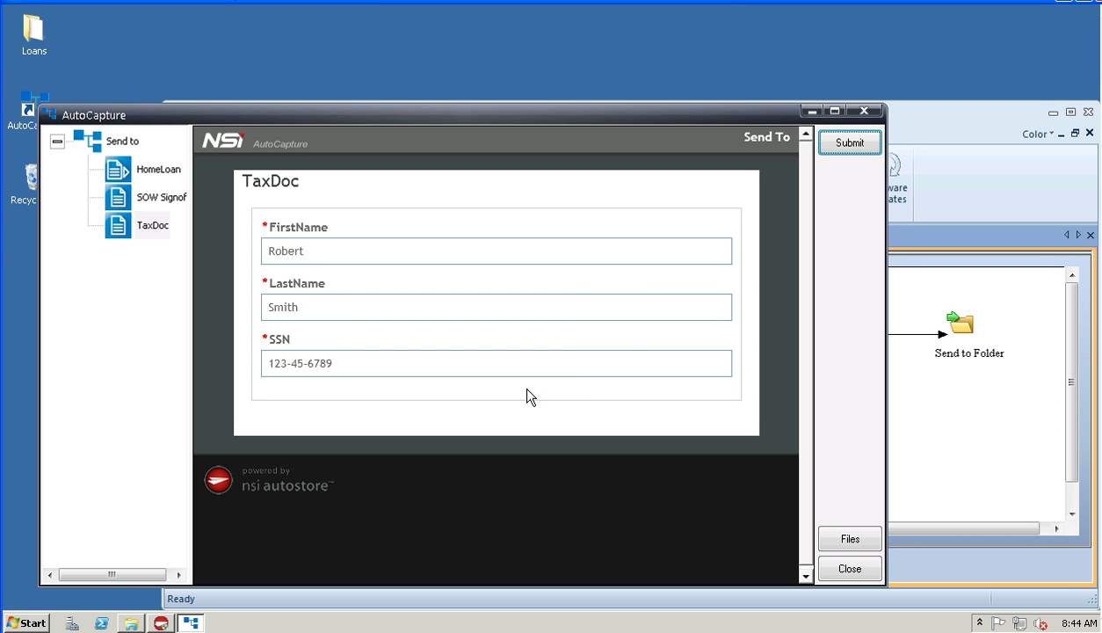
Step: Close AutoCapture so the workflow outputs the SSN-named PDF to the desktop
{"action": "left_click", "coordinate": [848, 569]}
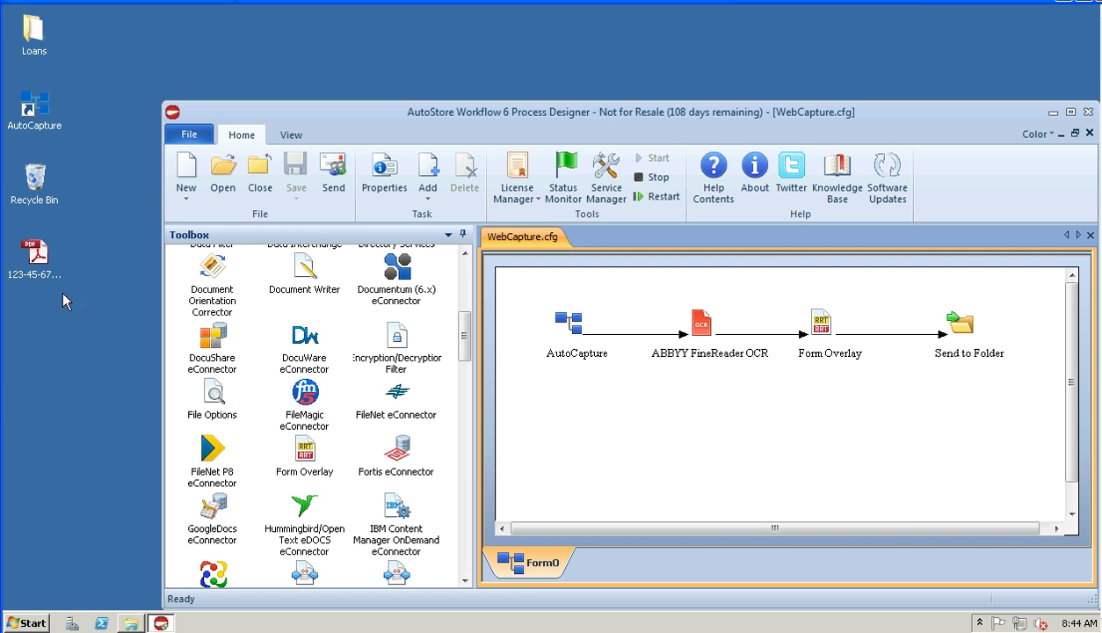
Step: Open the output 1040EZ PDF in Adobe Reader, then return to the Process Designer
{"action": "double_click", "coordinate": [35, 256]}
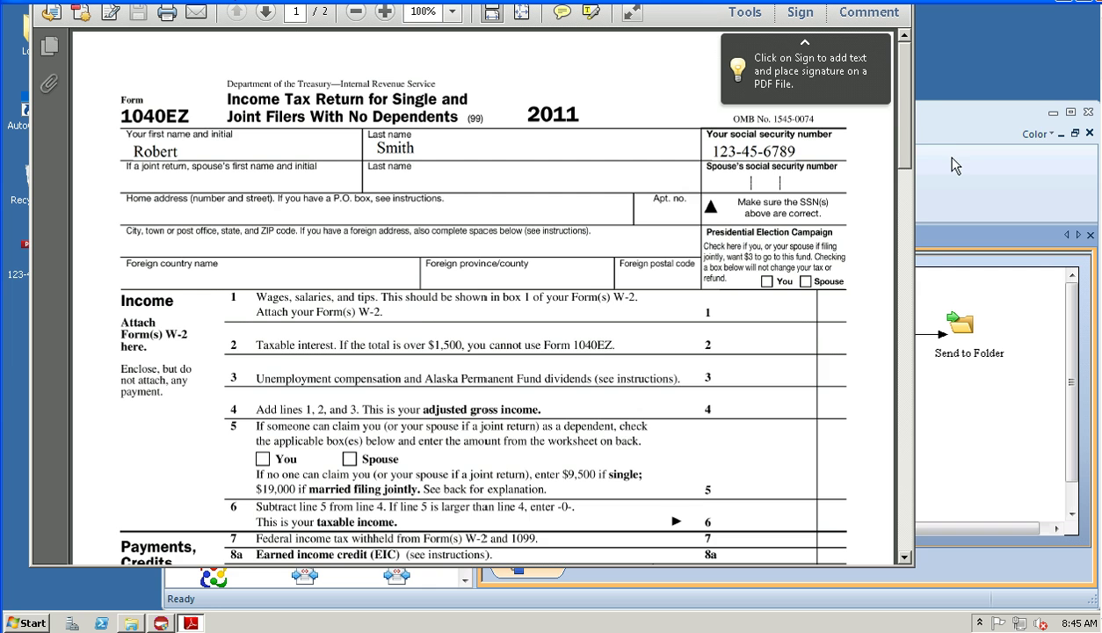
{"action": "left_click", "coordinate": [947, 117]}
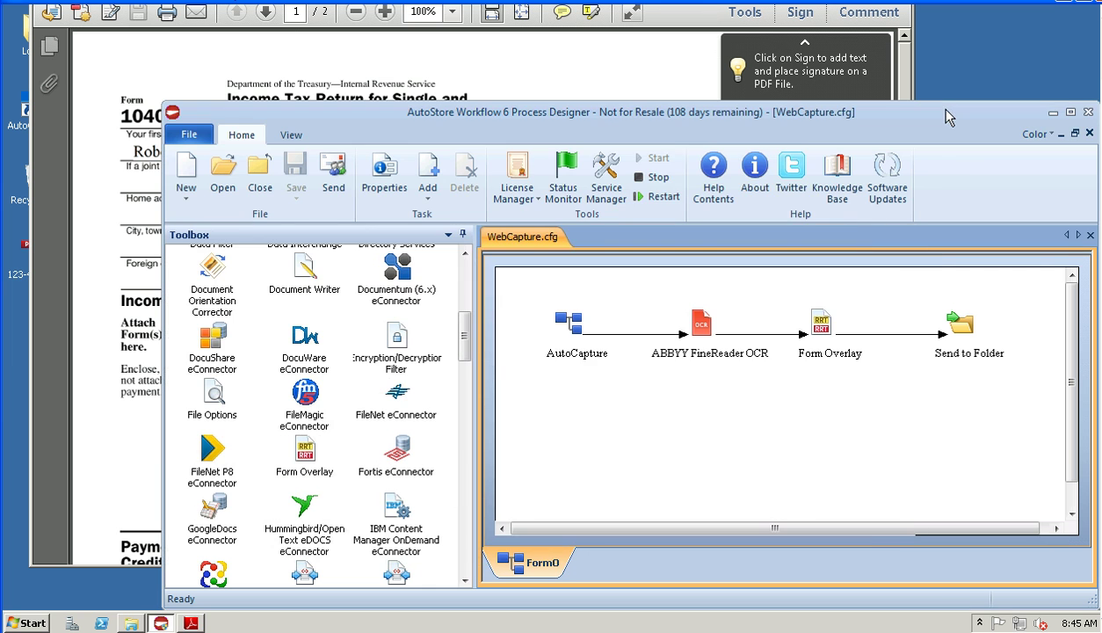
Step: From the AutoCapture node, edit the Common Group TaxDoc form and open its Form Overlay settings
{"action": "double_click", "coordinate": [569, 324]}
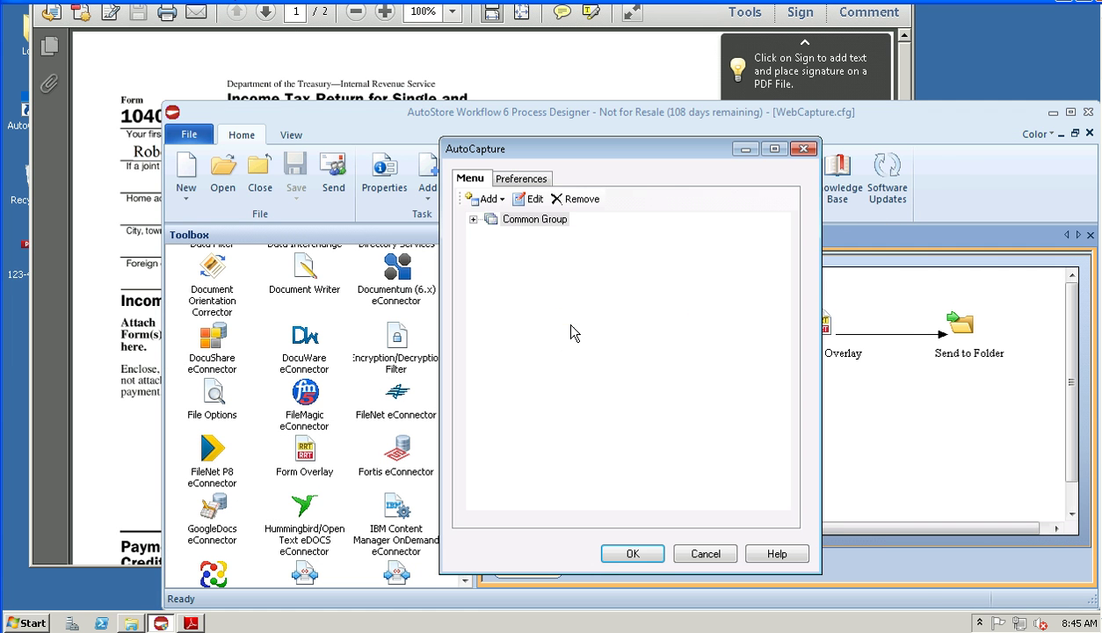
{"action": "left_click", "coordinate": [474, 220]}
{"action": "left_click", "coordinate": [537, 262]}
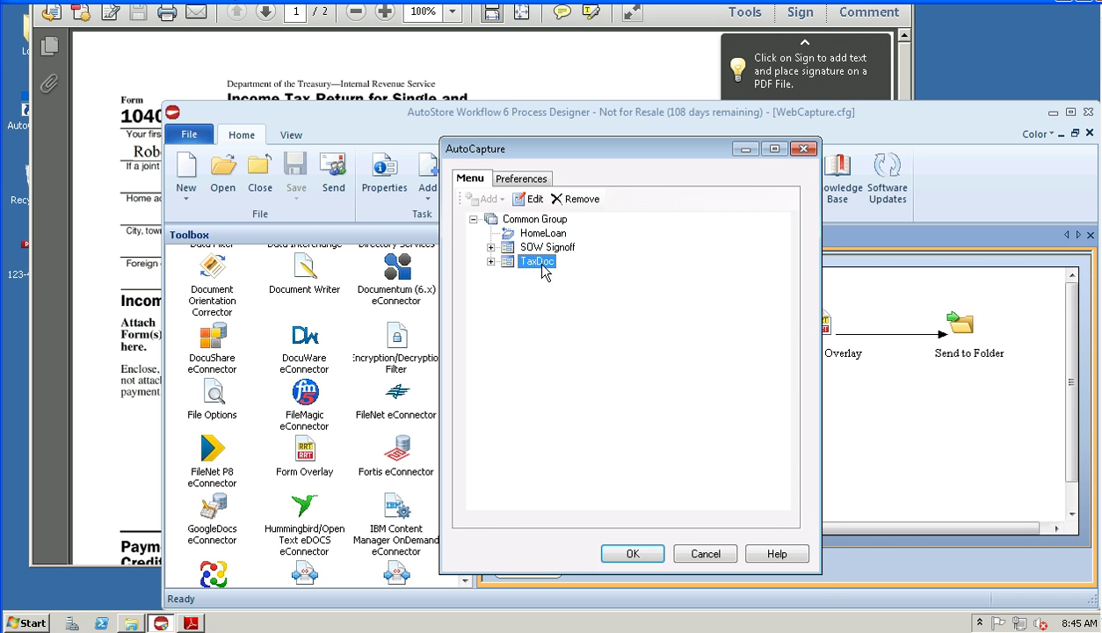
{"action": "left_click", "coordinate": [532, 200]}
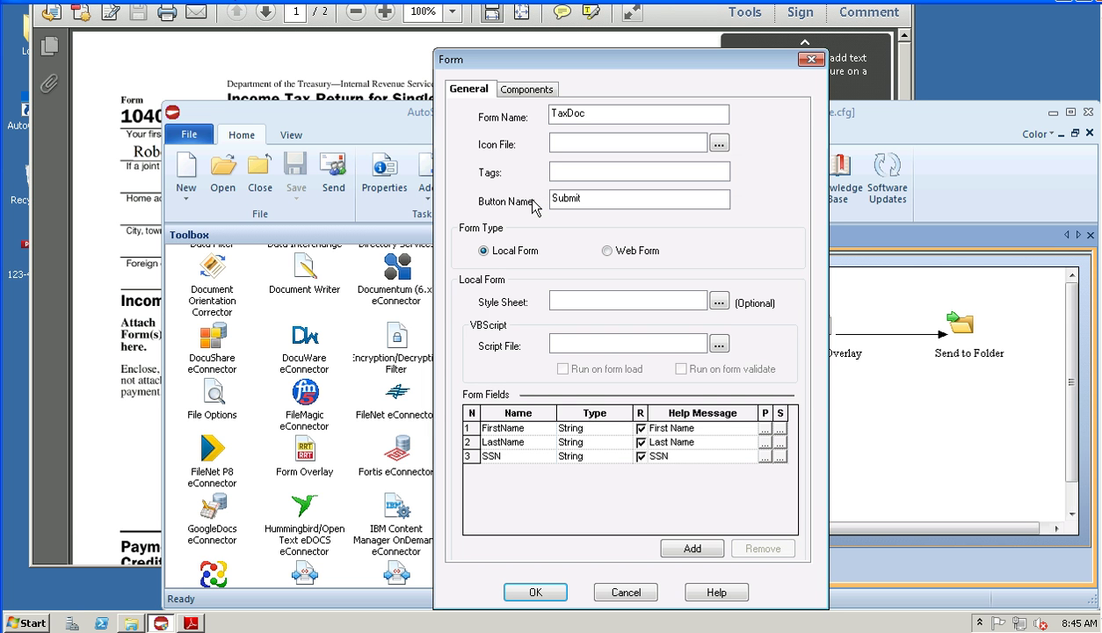
{"action": "left_click", "coordinate": [513, 92]}
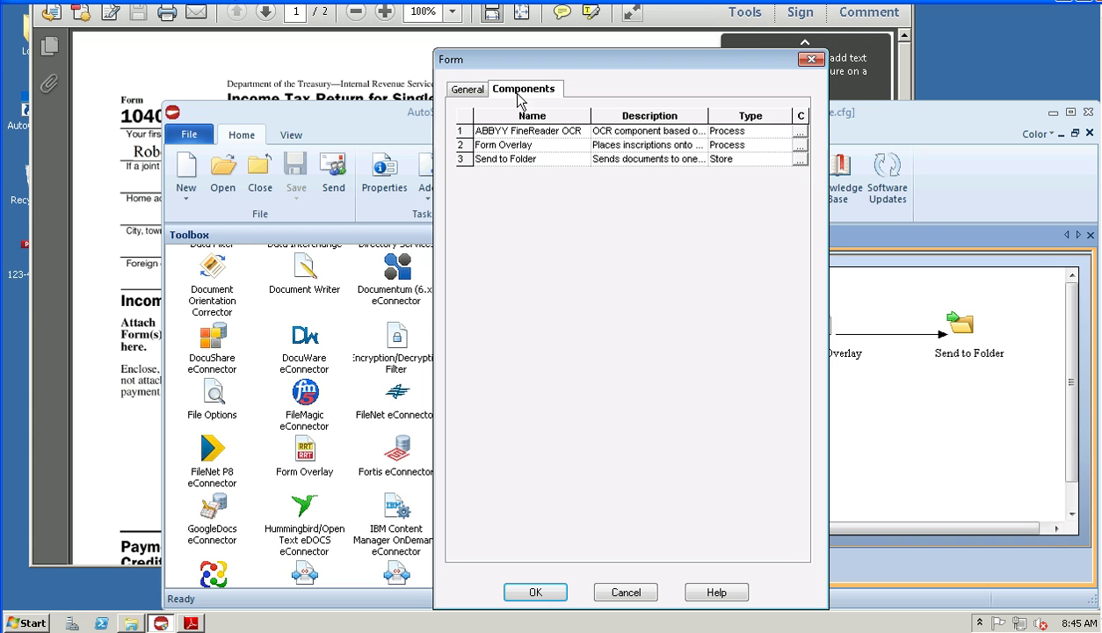
{"action": "left_click", "coordinate": [801, 146]}
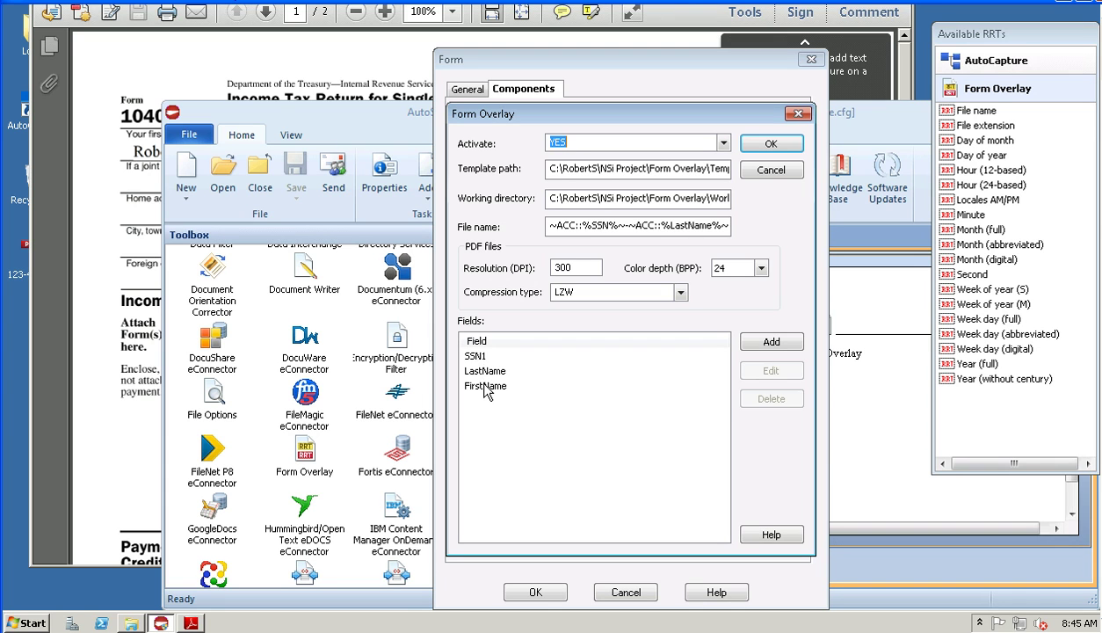
Step: Select the SSN1 field and inspect the SSN part of the output file name pattern
{"action": "left_click", "coordinate": [476, 358]}
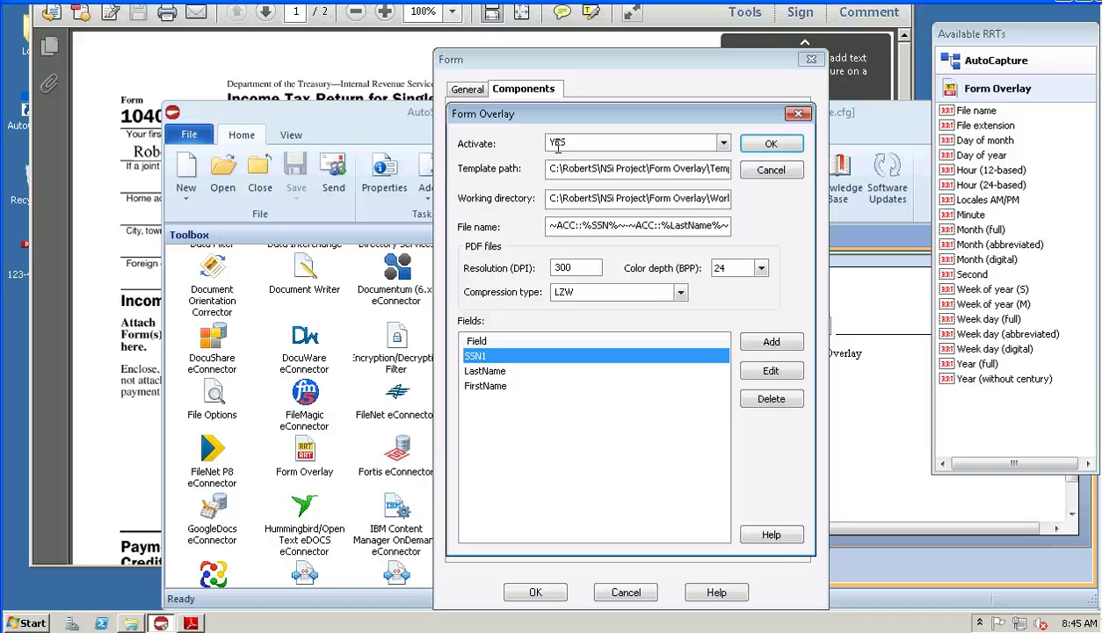
{"action": "left_click", "coordinate": [550, 225]}
{"action": "left_click_drag", "start_coordinate": [550, 225], "coordinate": [667, 228]}
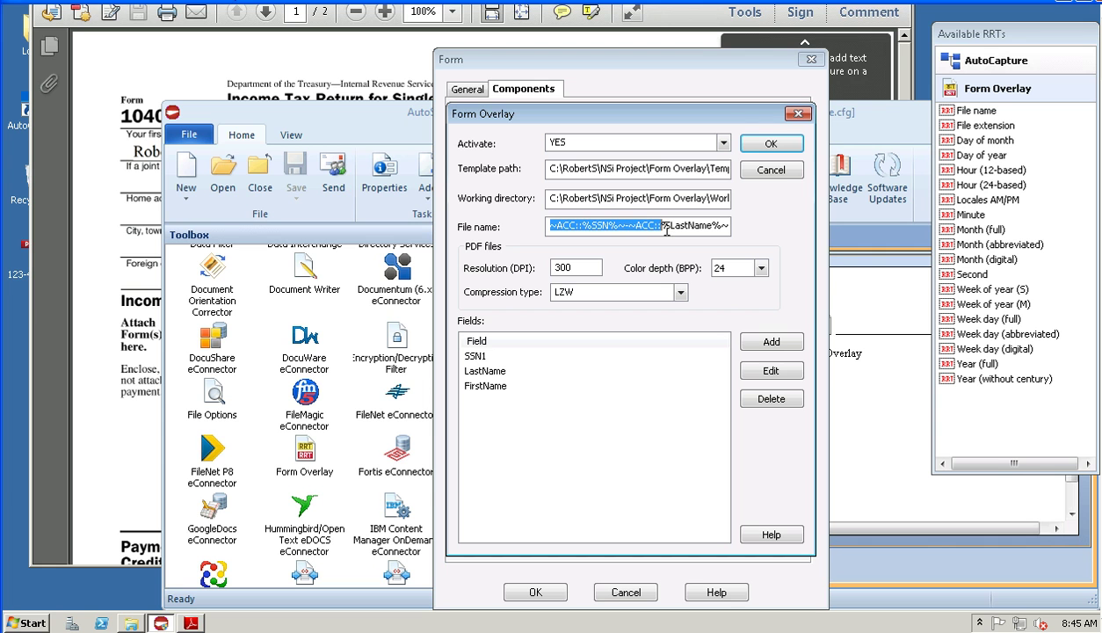
Step: Change the Form Overlay template path from 1040ez.pdf to f1040ez.pdf and reselect SSN1
{"action": "left_click", "coordinate": [674, 168]}
{"action": "key", "text": "Right"}
{"action": "key", "text": "Right"}
{"action": "key", "text": "Right"}
{"action": "key", "text": "Right"}
{"action": "key", "text": "Right"}
{"action": "key", "text": "Right"}
{"action": "key", "text": "Right"}
{"action": "key", "text": "Right"}
{"action": "key", "text": "Right"}
{"action": "key", "text": "Right"}
{"action": "key", "text": "Right"}
{"action": "key", "text": "Right"}
{"action": "key", "text": "Right"}
{"action": "key", "text": "Right"}
{"action": "key", "text": "Right"}
{"action": "key", "text": "Right"}
{"action": "key", "text": "Right"}
{"action": "key", "text": "Right"}
{"action": "key", "text": "Right"}
{"action": "key", "text": "Right"}
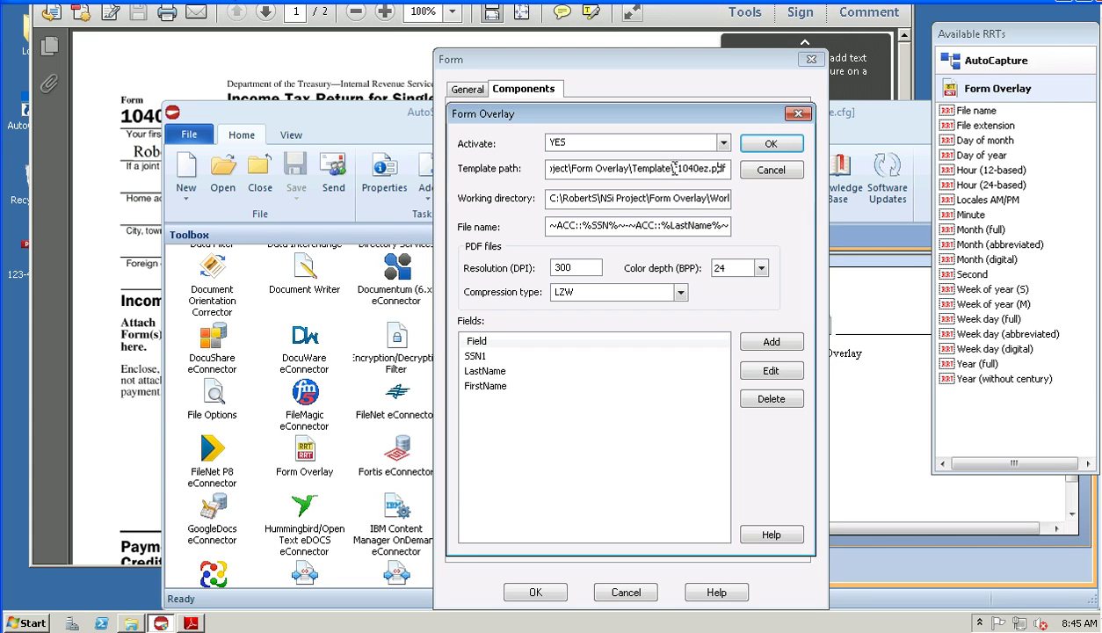
{"action": "left_click", "coordinate": [675, 168]}
{"action": "type", "text": "f"}
{"action": "left_click_drag", "start_coordinate": [727, 168], "coordinate": [715, 170]}
{"action": "left_click", "coordinate": [469, 356]}
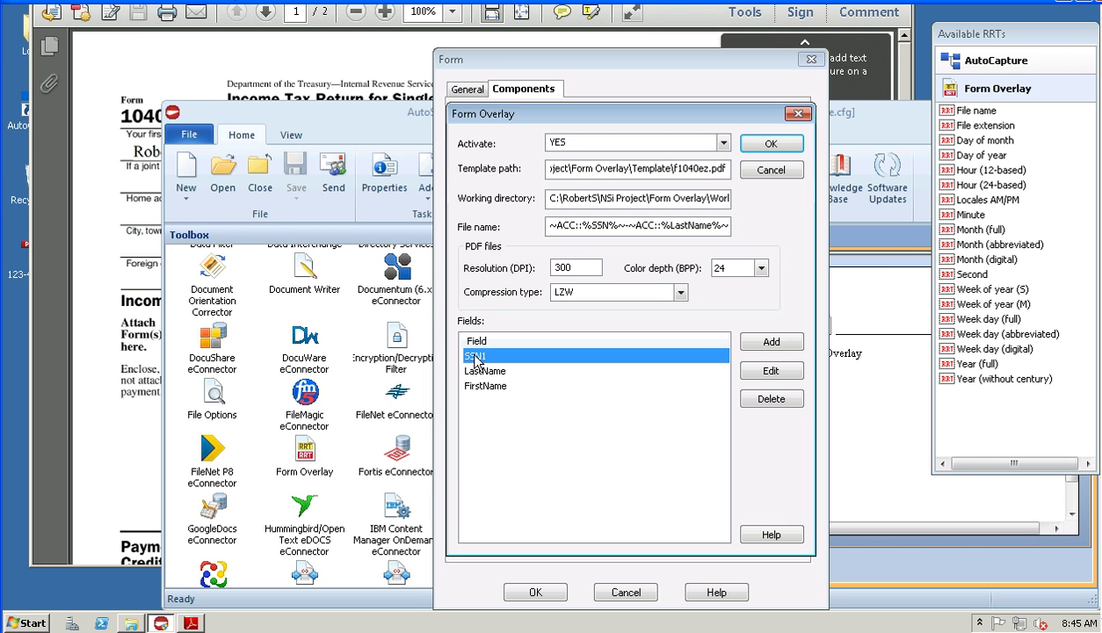
Step: Review SSN1's field, font and position settings, confirming custom position (168, 29)–(202, 34) on page 1
{"action": "left_click", "coordinate": [761, 372]}
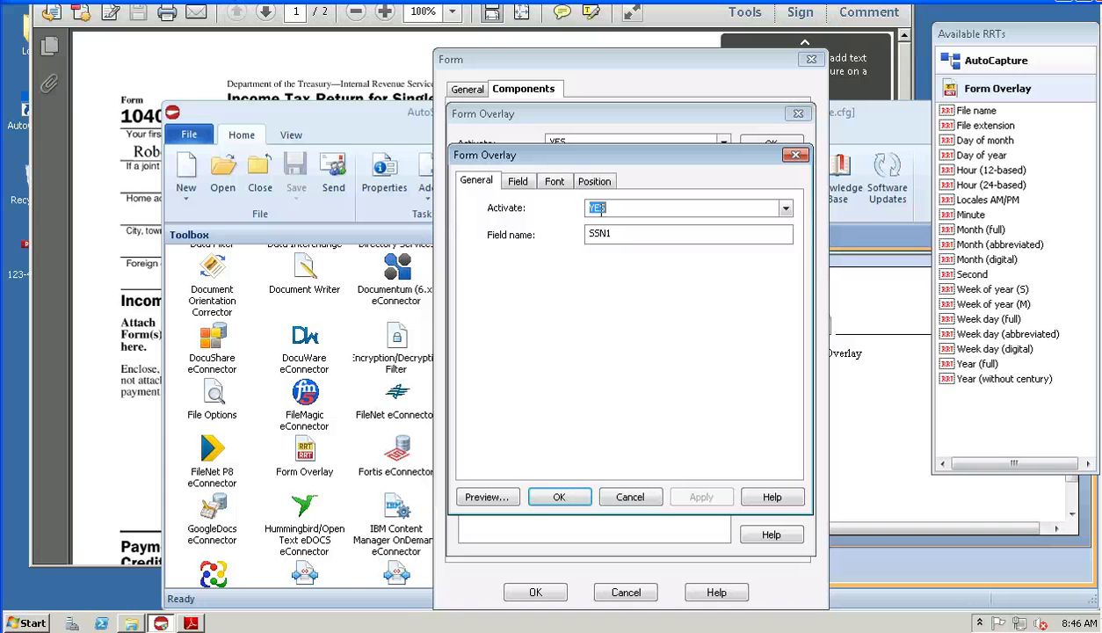
{"action": "left_click", "coordinate": [521, 187]}
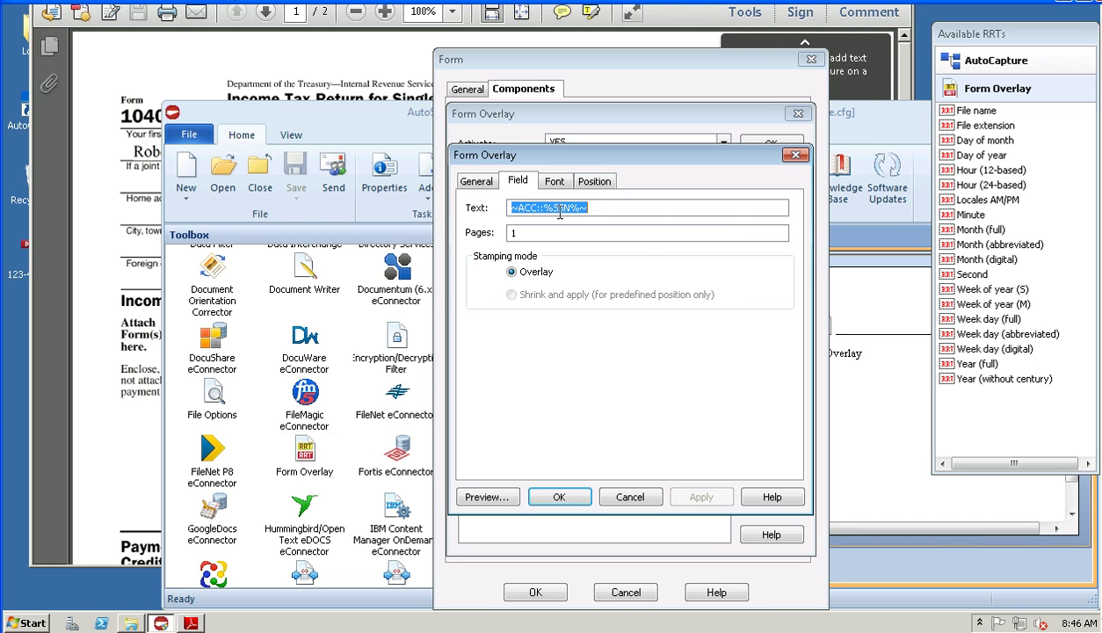
{"action": "left_click", "coordinate": [553, 183]}
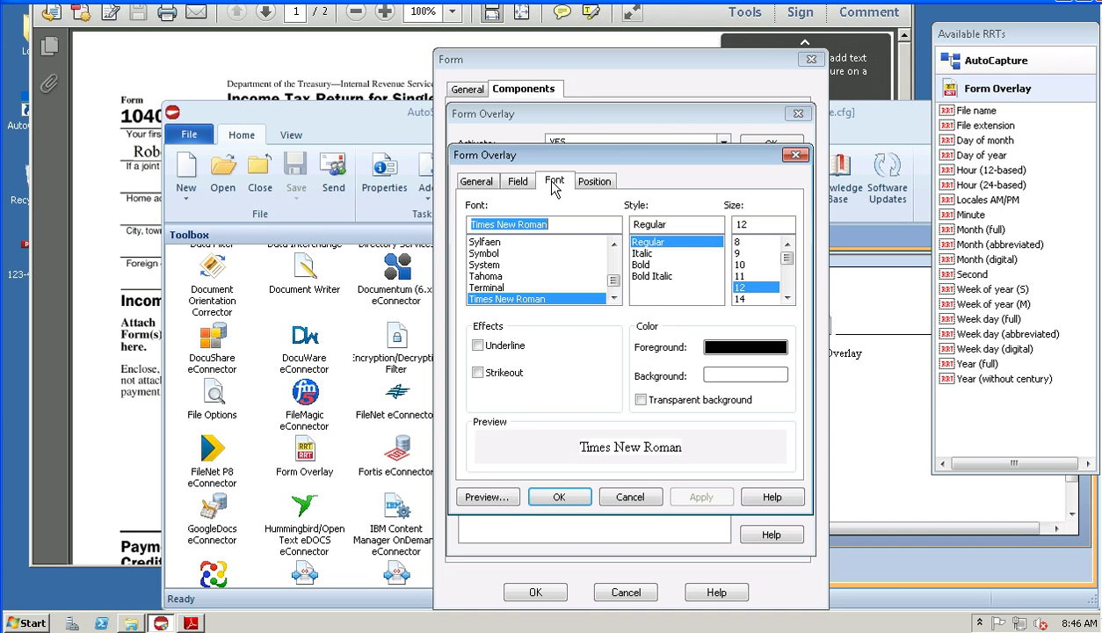
{"action": "left_click", "coordinate": [591, 183]}
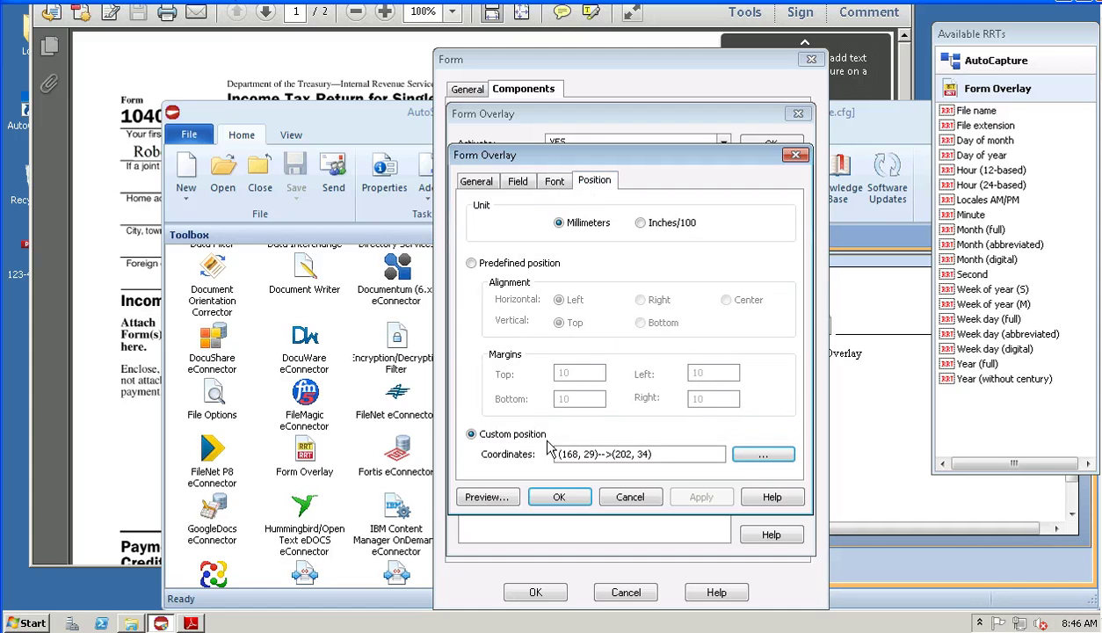
{"action": "left_click", "coordinate": [763, 456]}
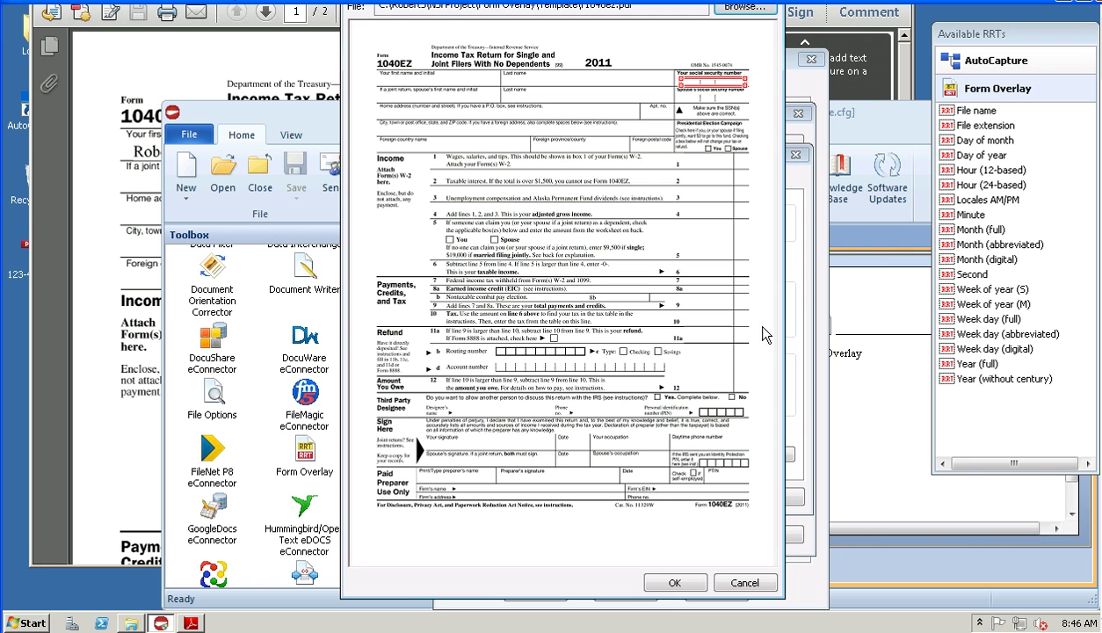
{"action": "left_click", "coordinate": [671, 581]}
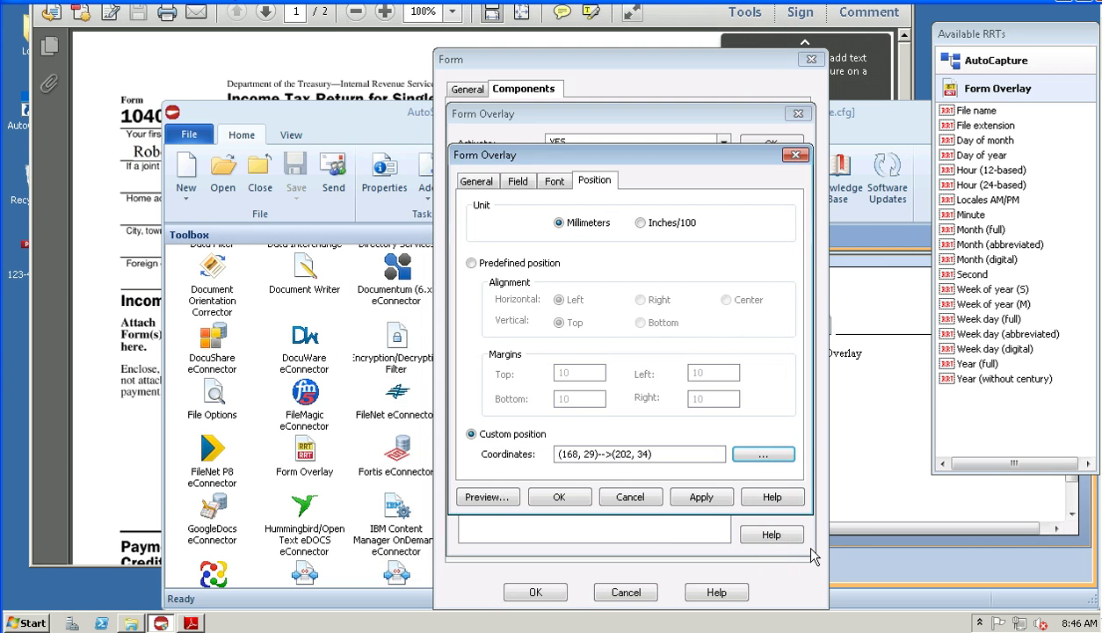
{"action": "left_click", "coordinate": [560, 497]}
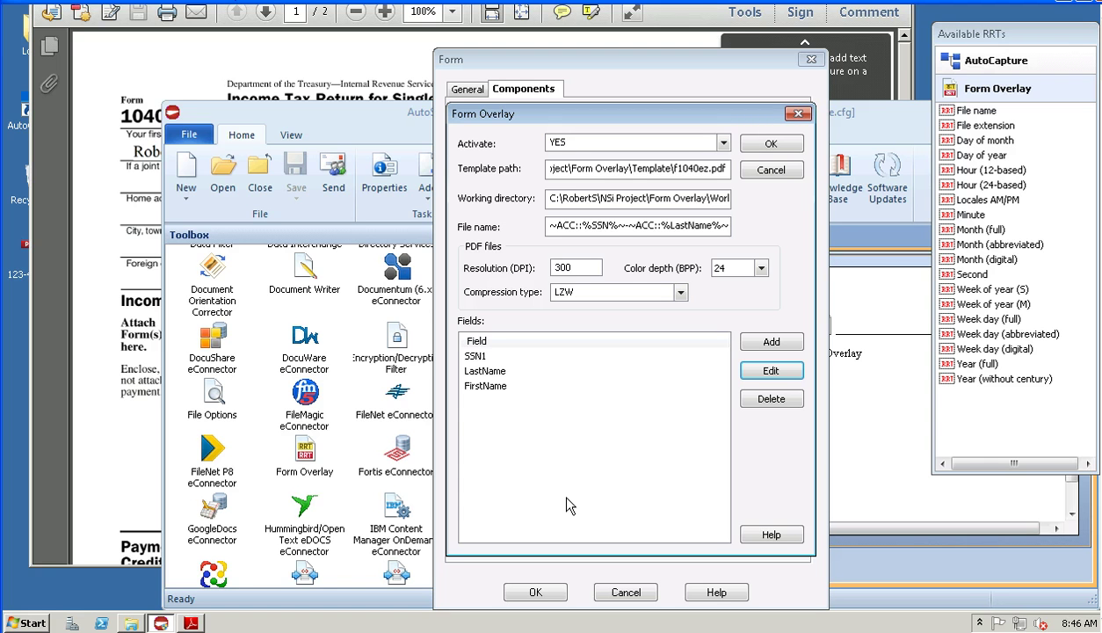